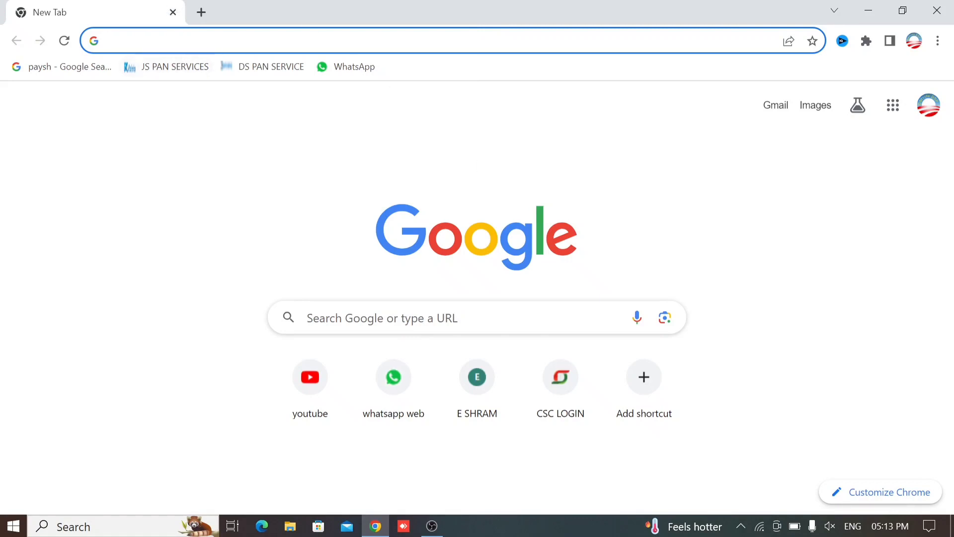
Step: Search Google for "pmuy gov in" and open the PMUY : Home result
key(Down)
text(pm)
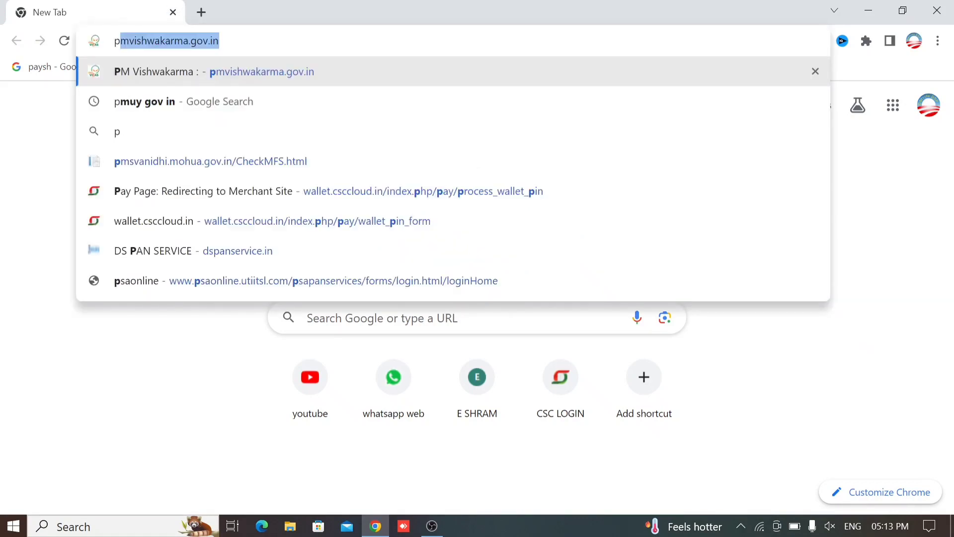
text(yu)
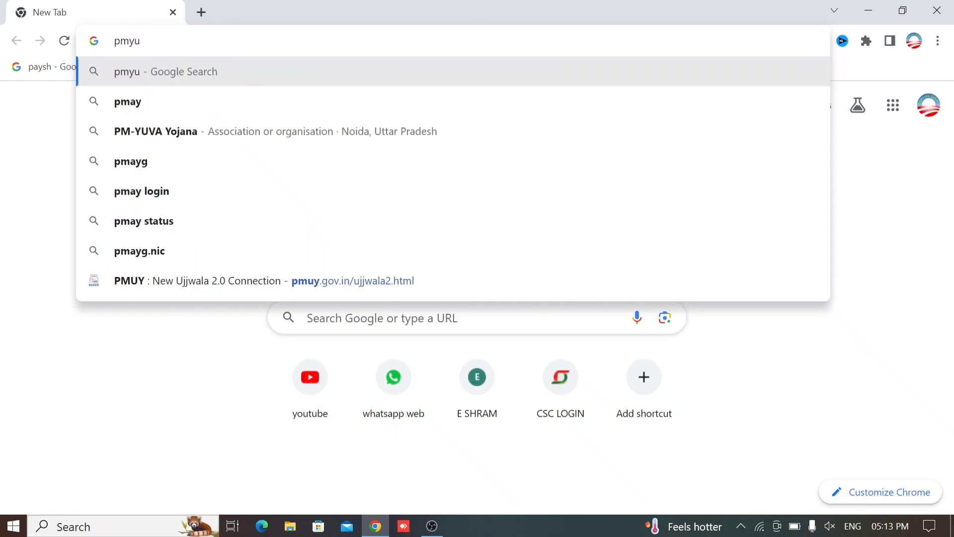
key(BackSpace)
key(BackSpace)
text(uy gov in)
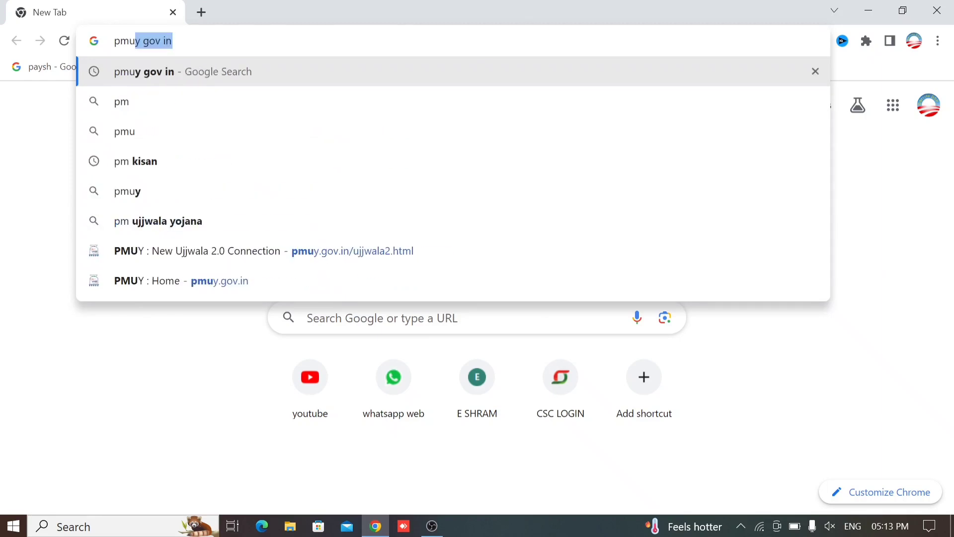
click(149, 81)
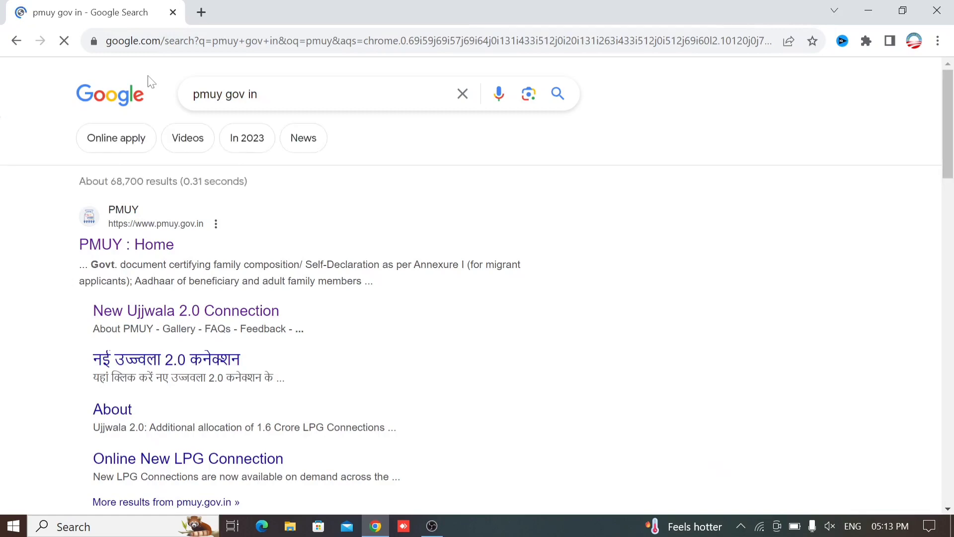
click(109, 249)
click(117, 248)
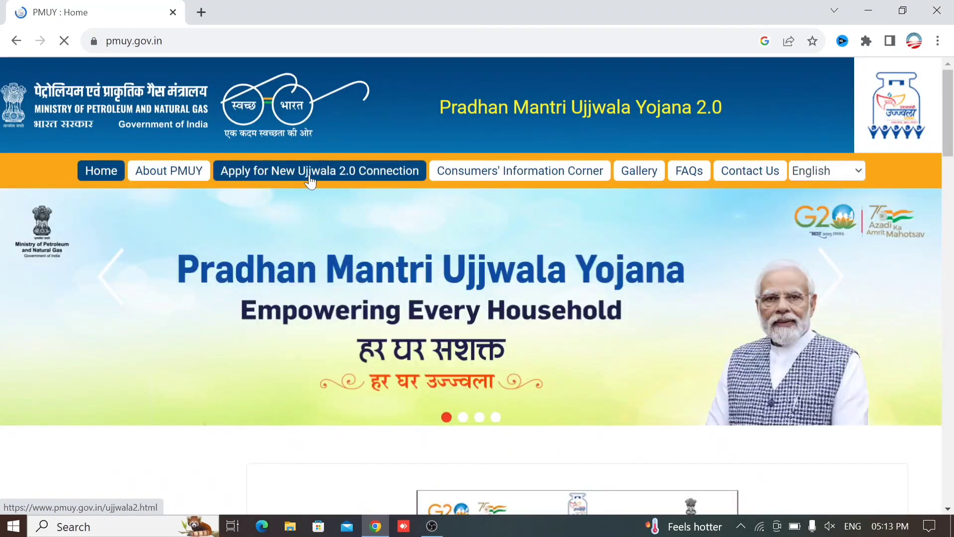
Step: Go to the application for a new Ujjwala 2.0 connection and choose HP Gas as the provider
click(323, 182)
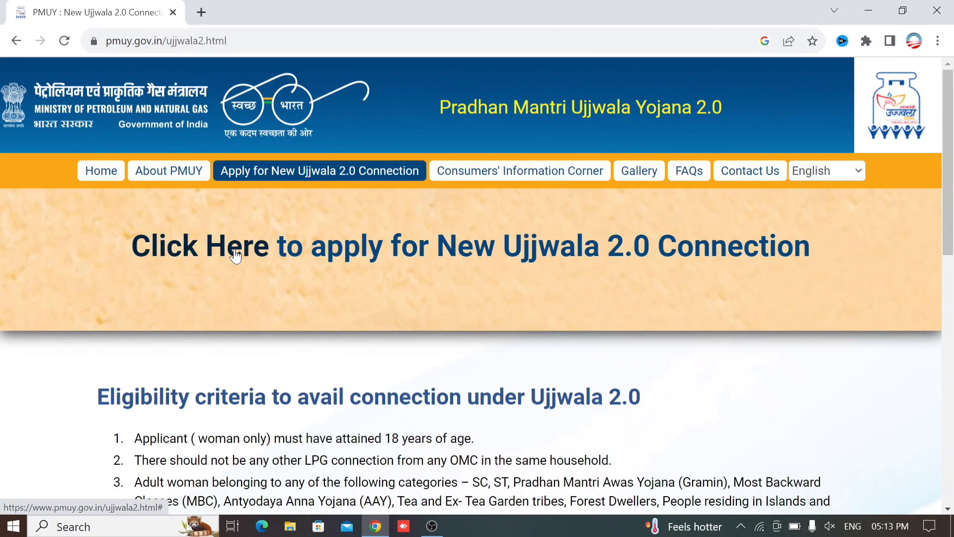
click(236, 256)
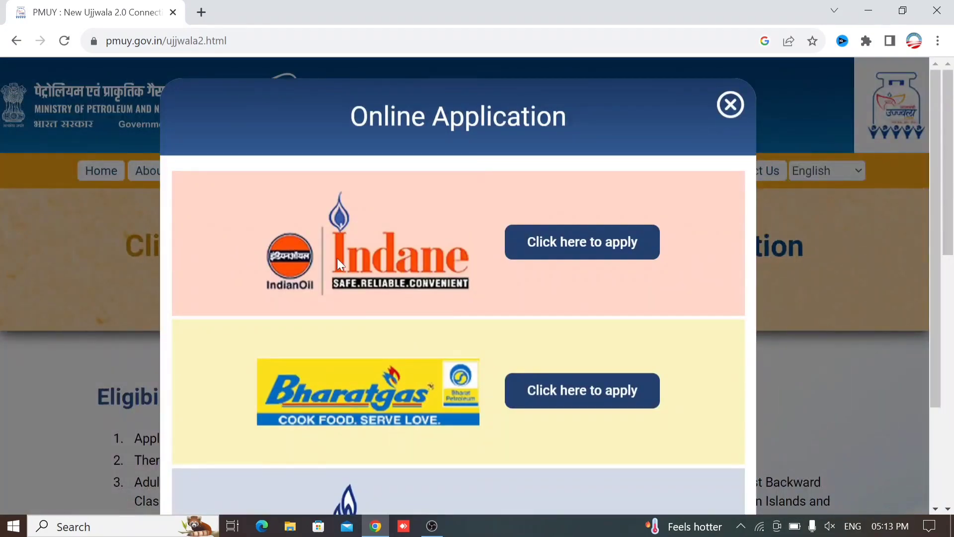
scroll(437, 290, down, 3)
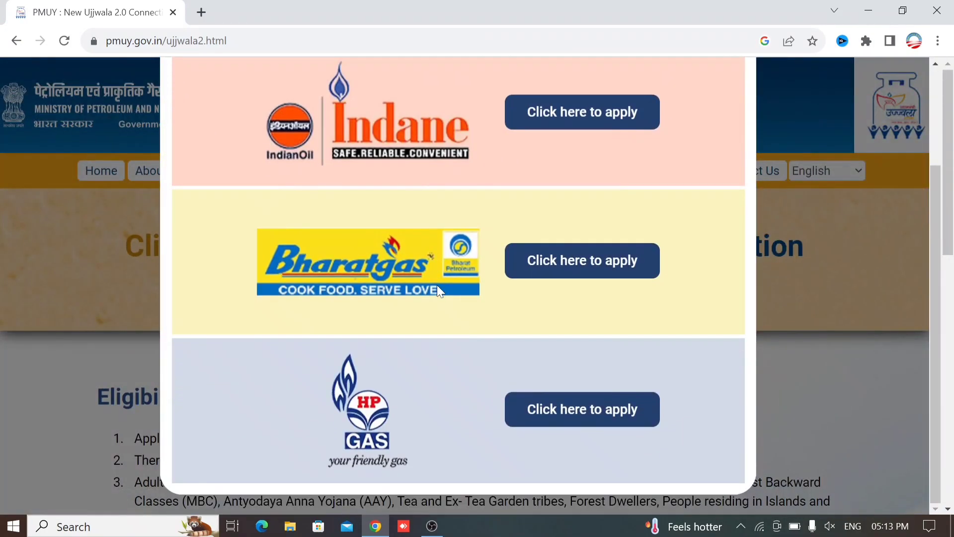
scroll(437, 288, up, 3)
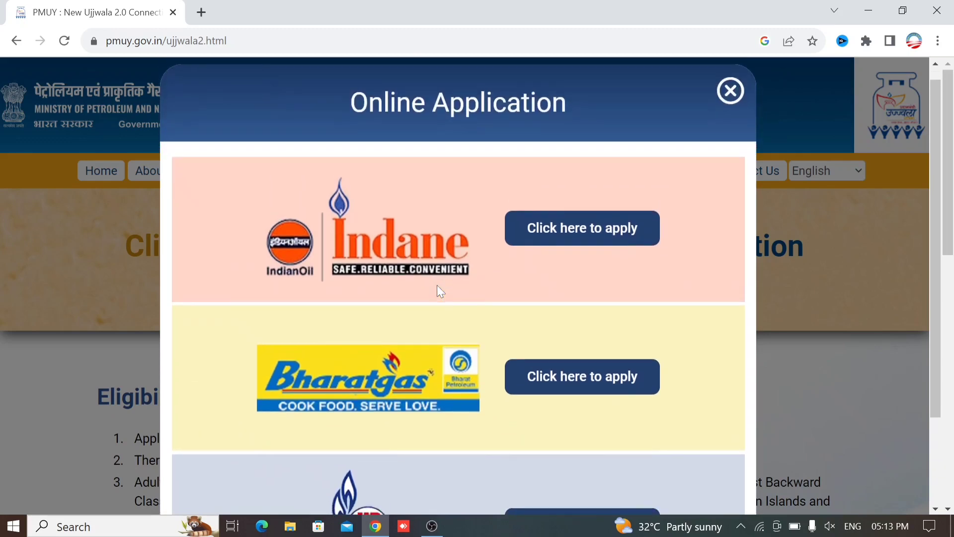
scroll(440, 291, down, 3)
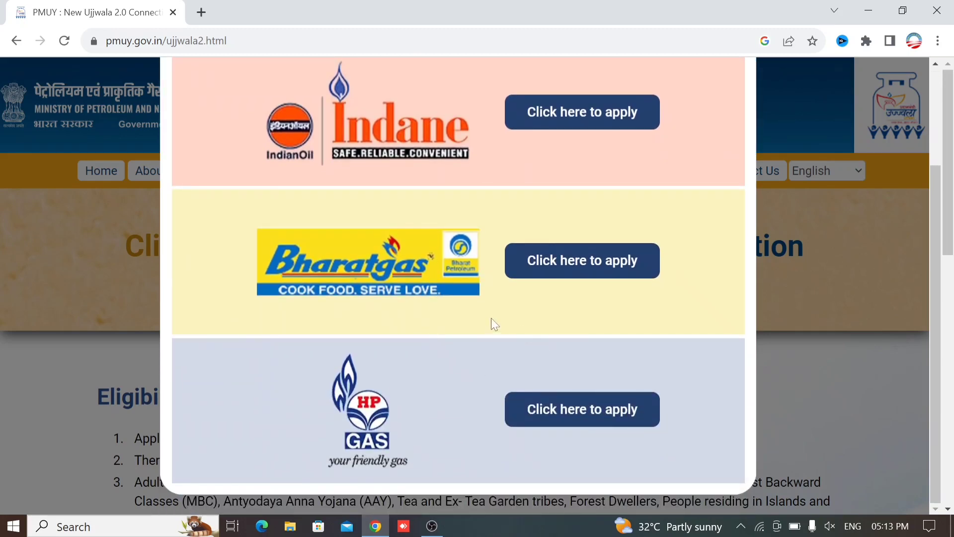
click(581, 418)
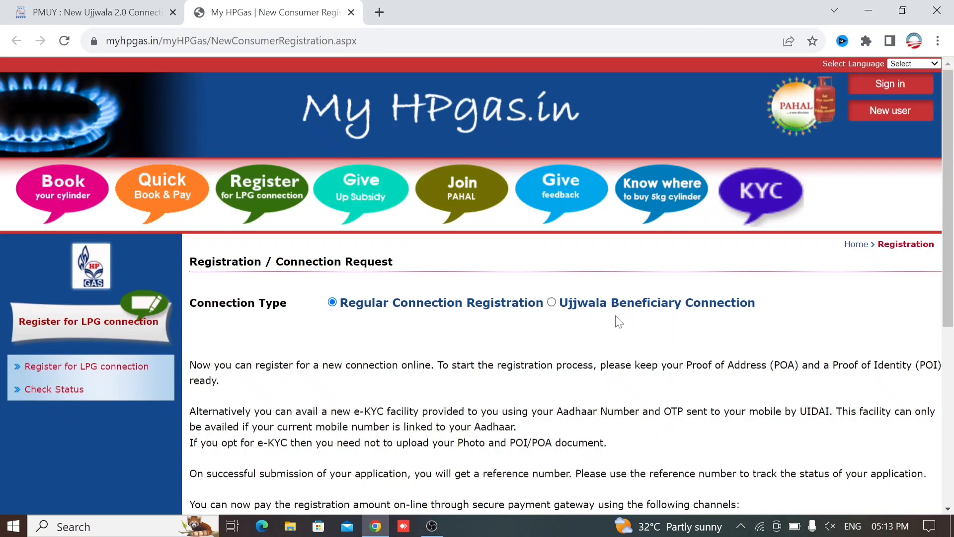
Step: Choose Ujjwala Beneficiary Connection as the connection type and accept the eligibility declaration
click(553, 303)
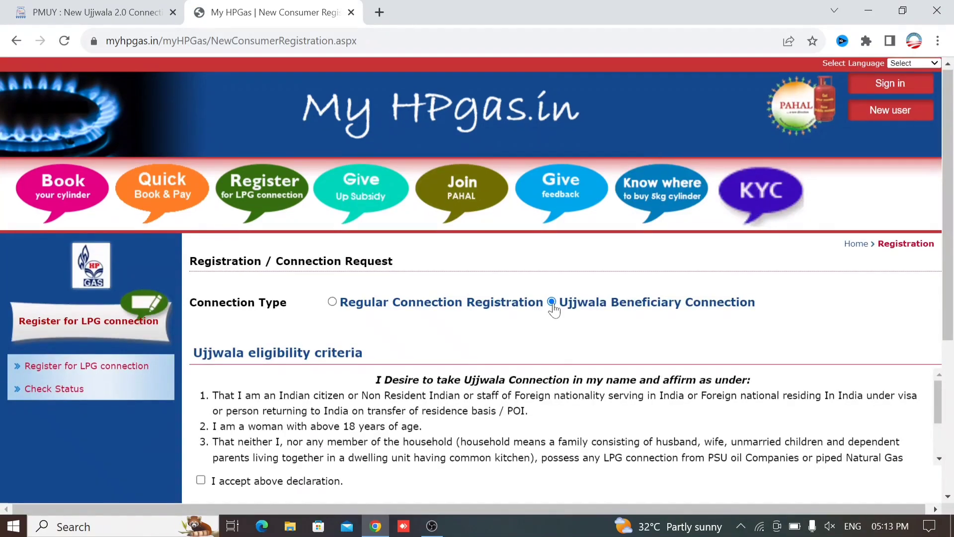
scroll(553, 307, down, 5)
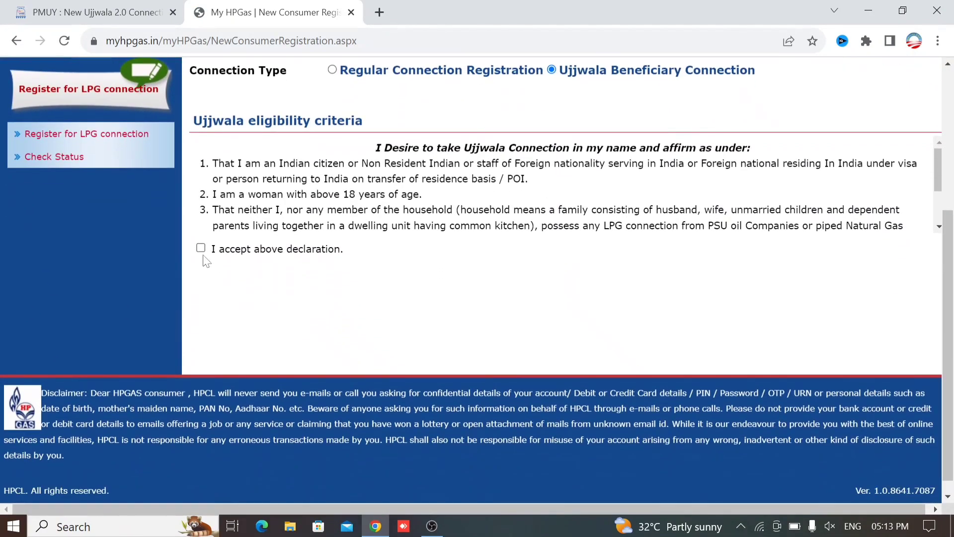
click(200, 248)
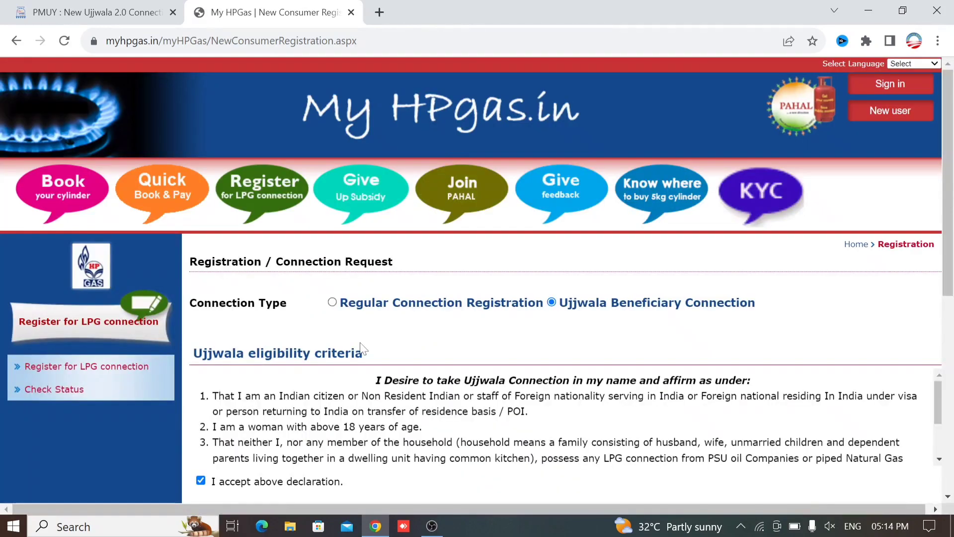
Step: Look up distributors by name with "sri", pick SRI DEVI AGENCIES and try to proceed with the registration
scroll(362, 348, down, 4)
scroll(362, 348, down, 3)
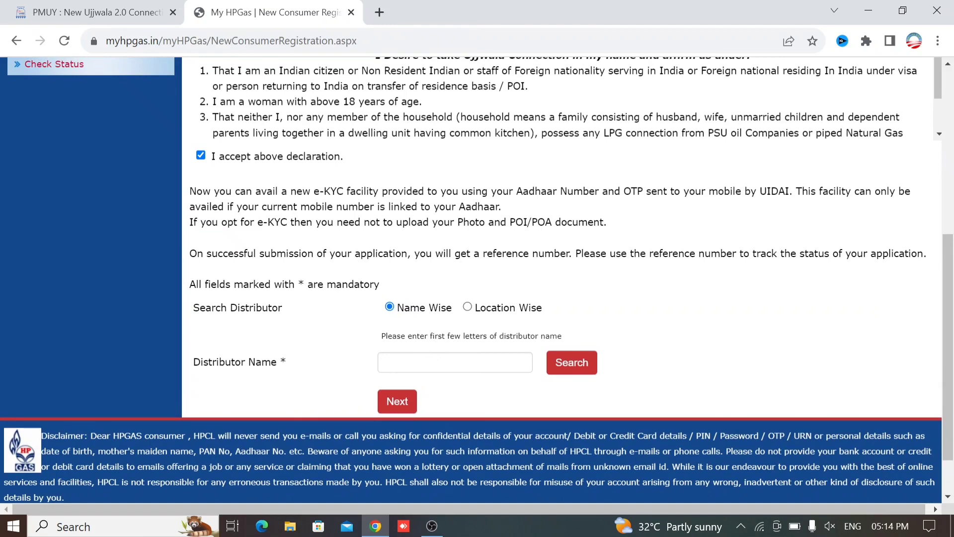
click(454, 362)
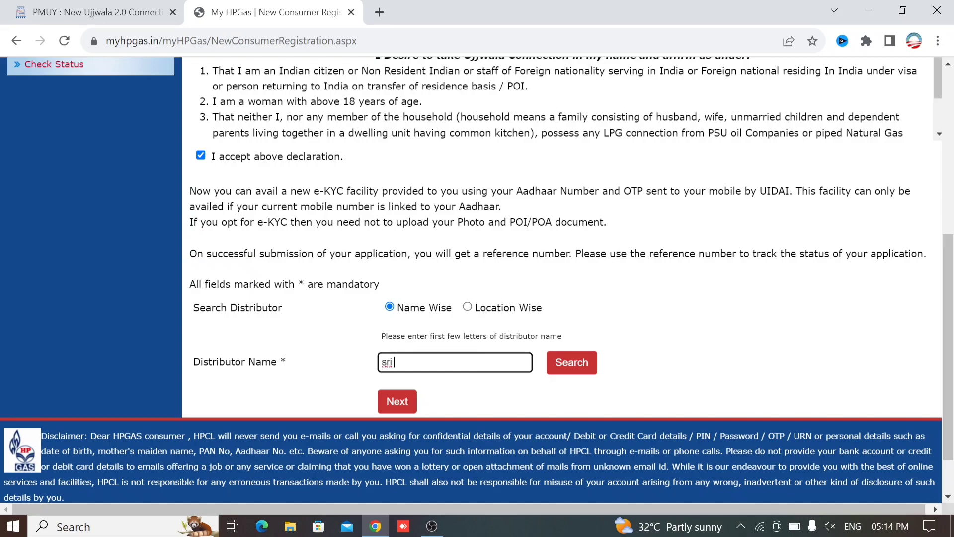
click(460, 371)
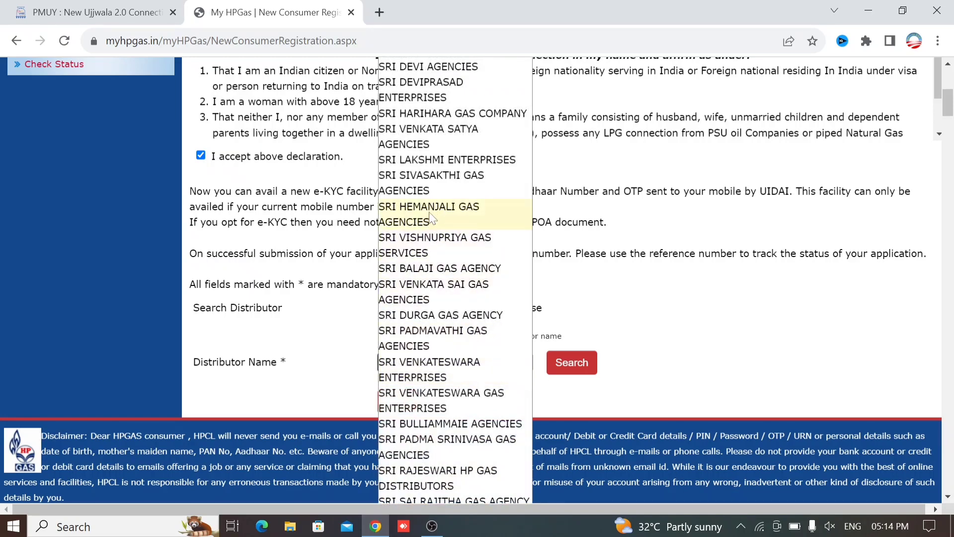
click(431, 67)
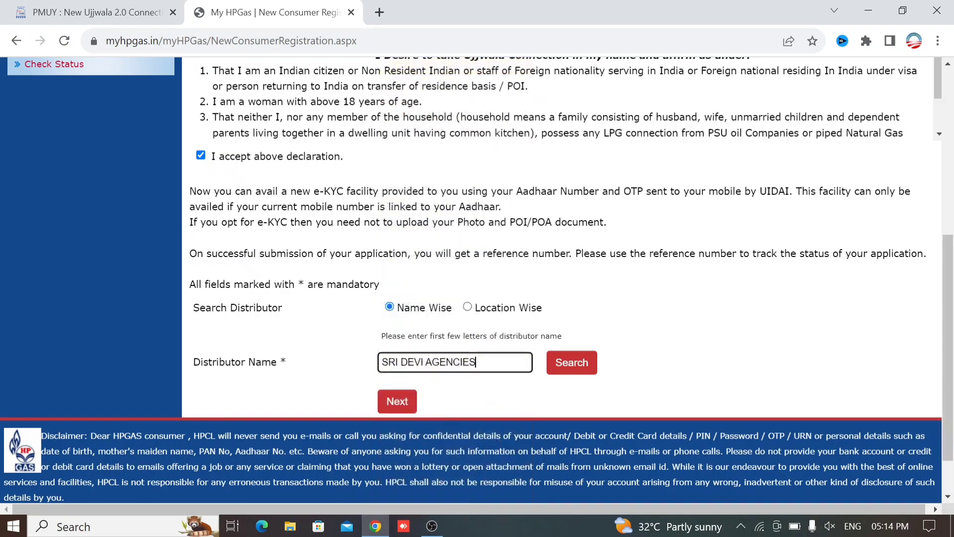
click(397, 403)
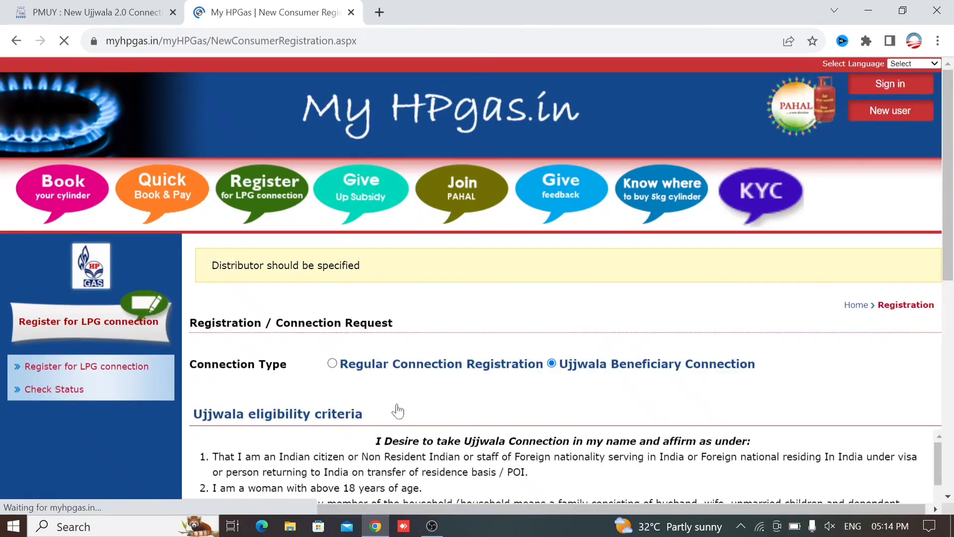
Step: Search for the entered distributor, tick SRI DEVI AGENCIES in the results and proceed to the KYC application
scroll(398, 410, down, 5)
scroll(398, 410, down, 3)
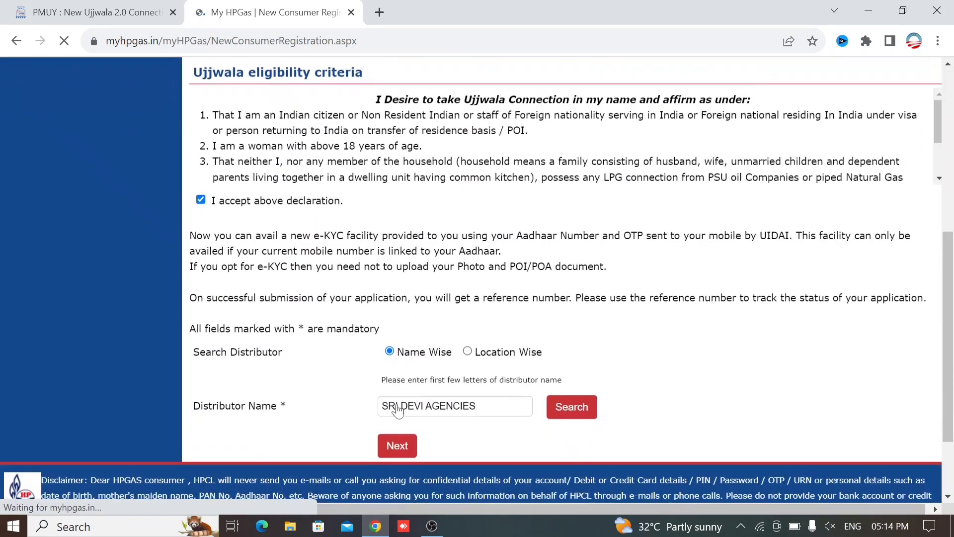
click(570, 368)
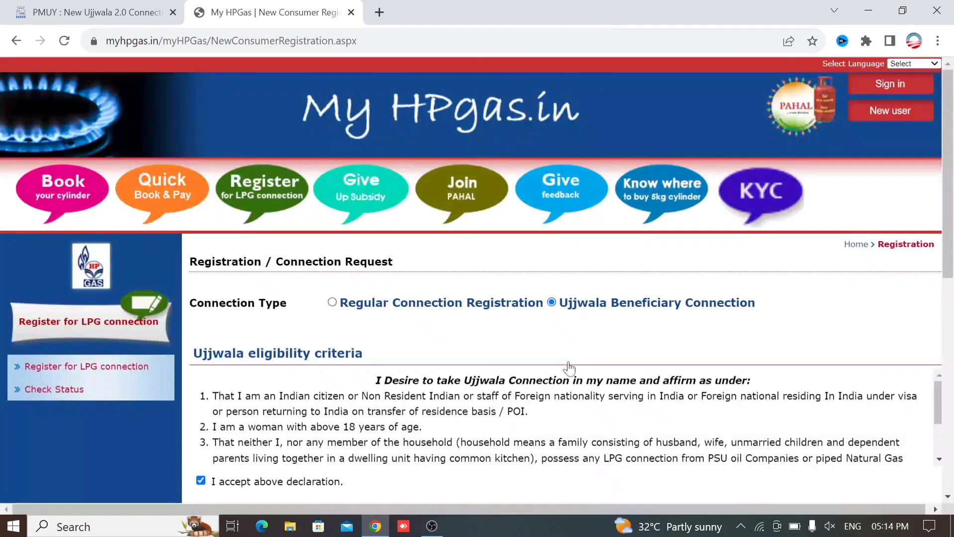
scroll(569, 368, down, 5)
scroll(569, 368, down, 5)
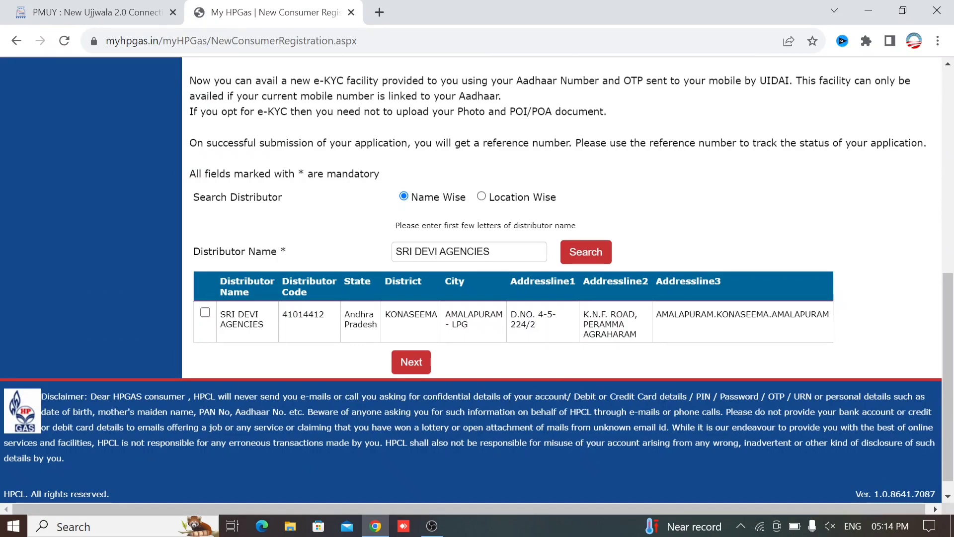
click(205, 312)
click(404, 366)
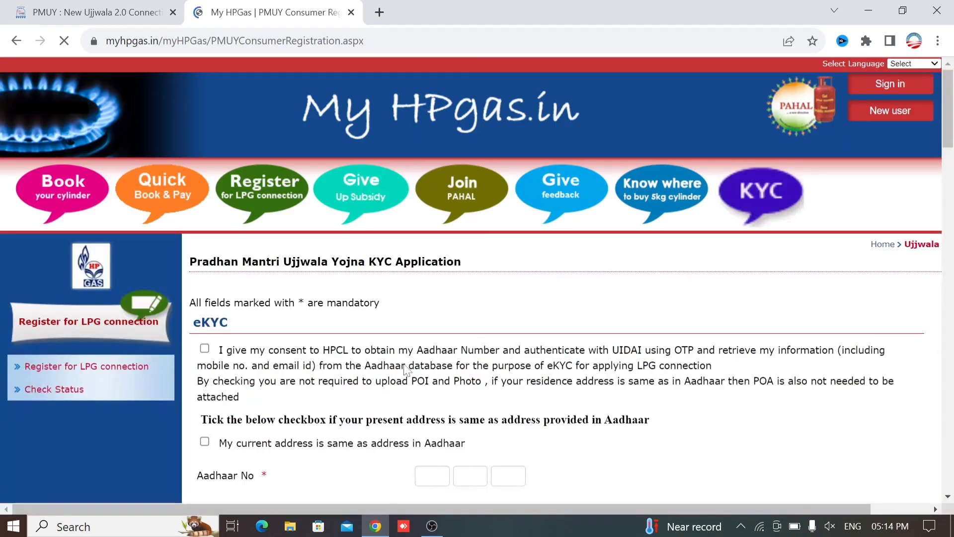
Step: Give the Aadhaar eKYC consent and mark the current address as the same as the address in Aadhaar
scroll(405, 368, down, 2)
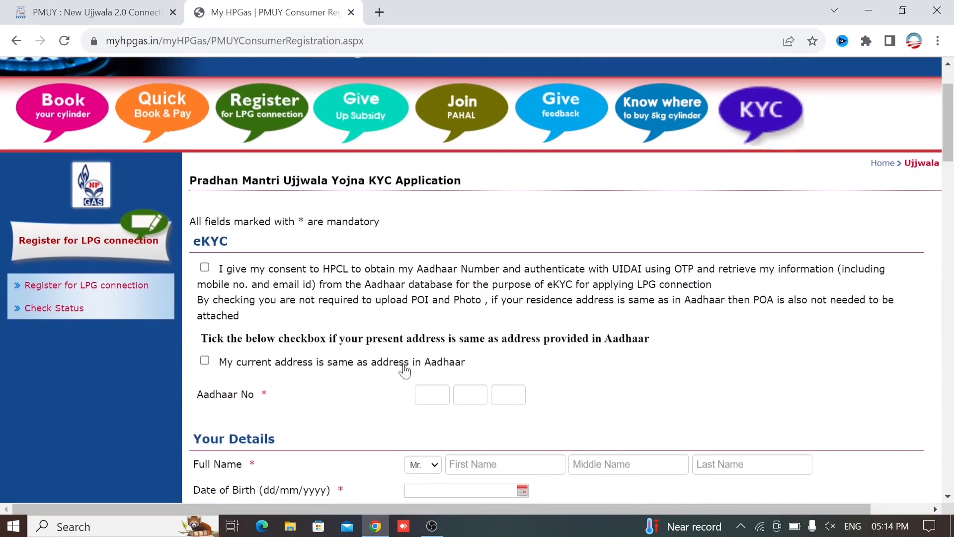
scroll(404, 370, down, 2)
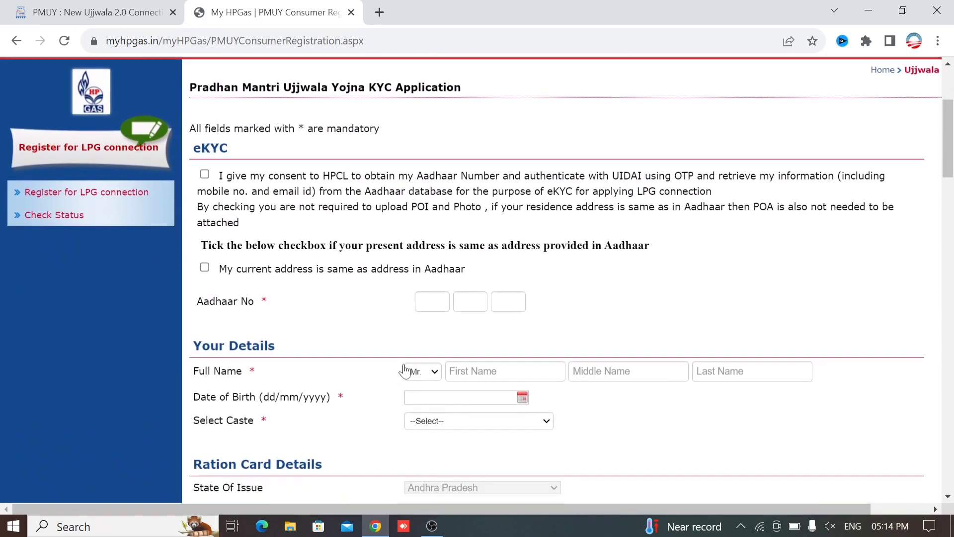
click(206, 183)
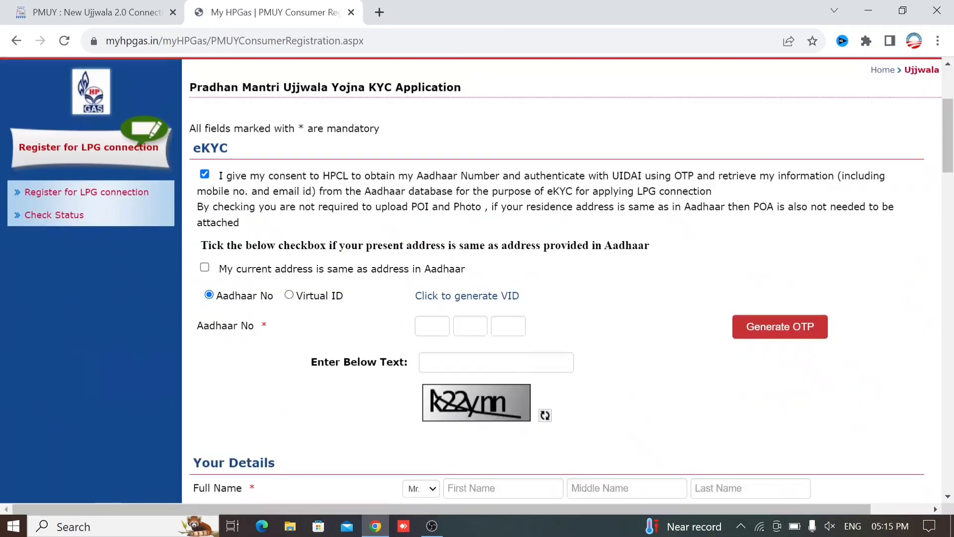
scroll(258, 277, down, 2)
scroll(257, 276, up, 1)
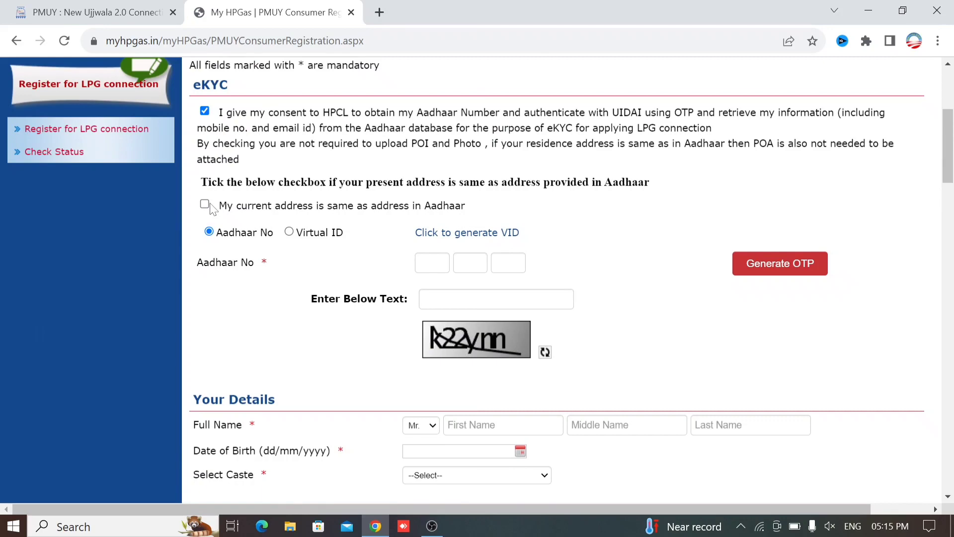
click(205, 206)
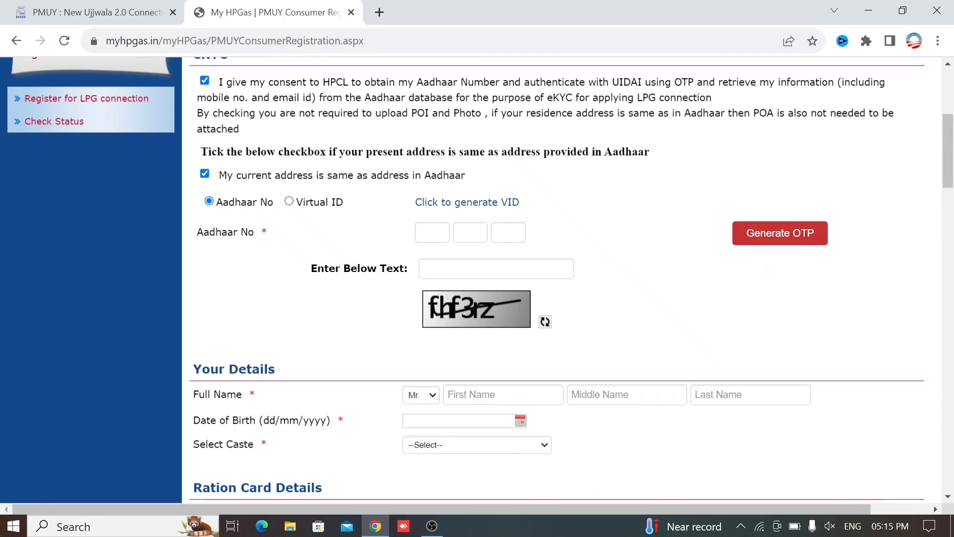
Step: Review the applicant and ration card fields, including the available caste options
scroll(477, 278, down, 3)
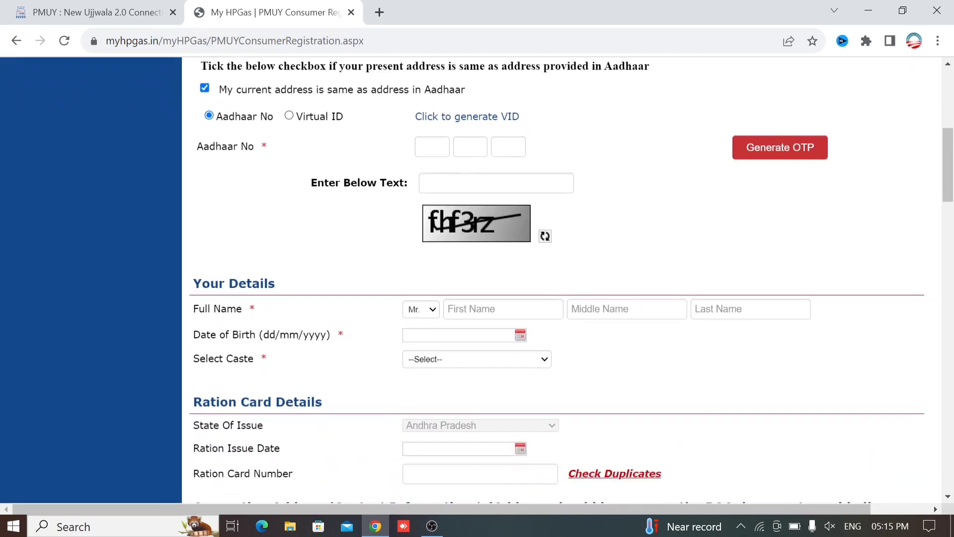
scroll(529, 280, down, 3)
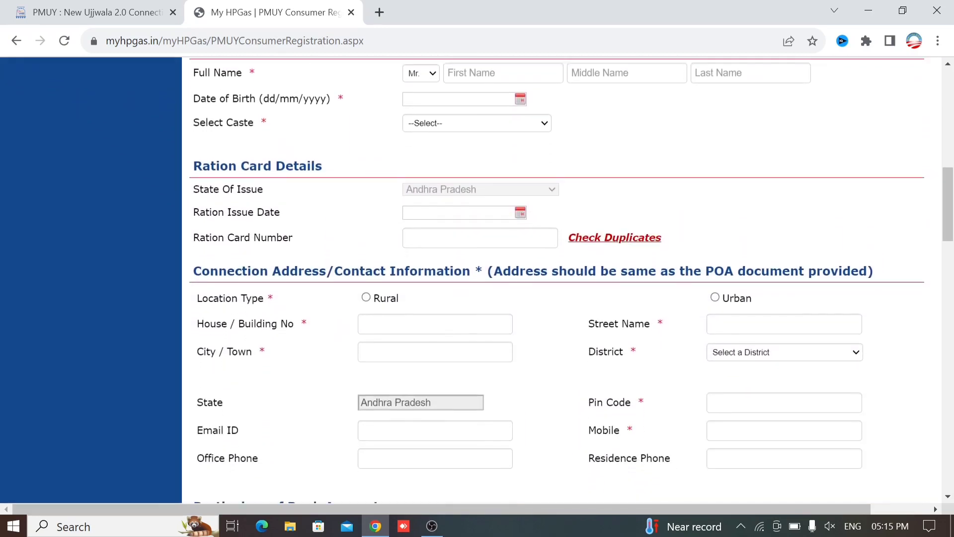
scroll(530, 281, up, 1)
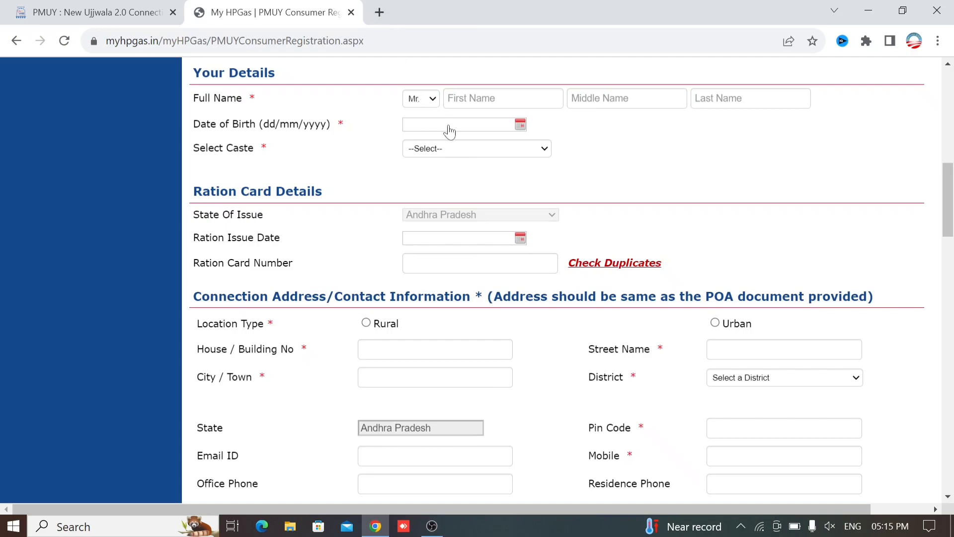
click(434, 157)
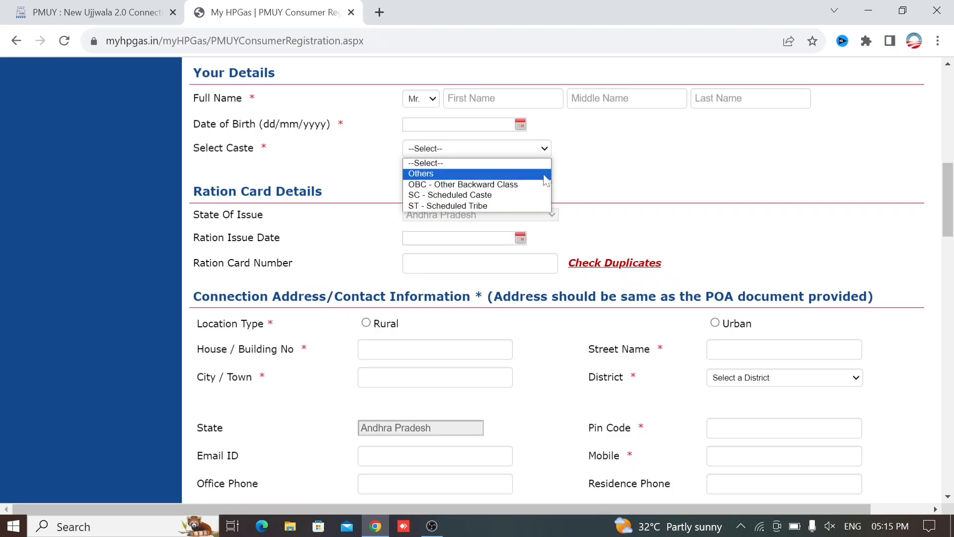
click(585, 176)
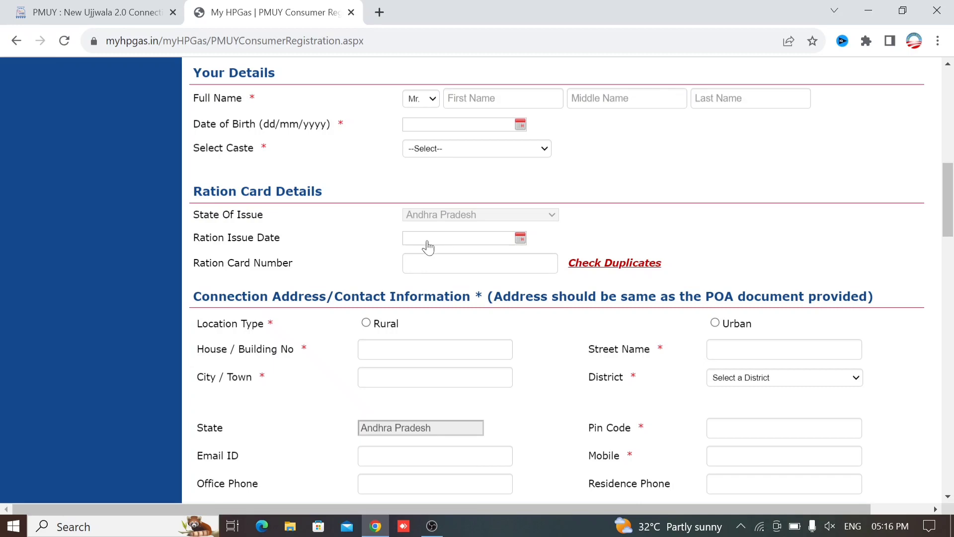
Step: Set the location type of the connection address to Rural
scroll(427, 247, down, 3)
scroll(427, 247, down, 1)
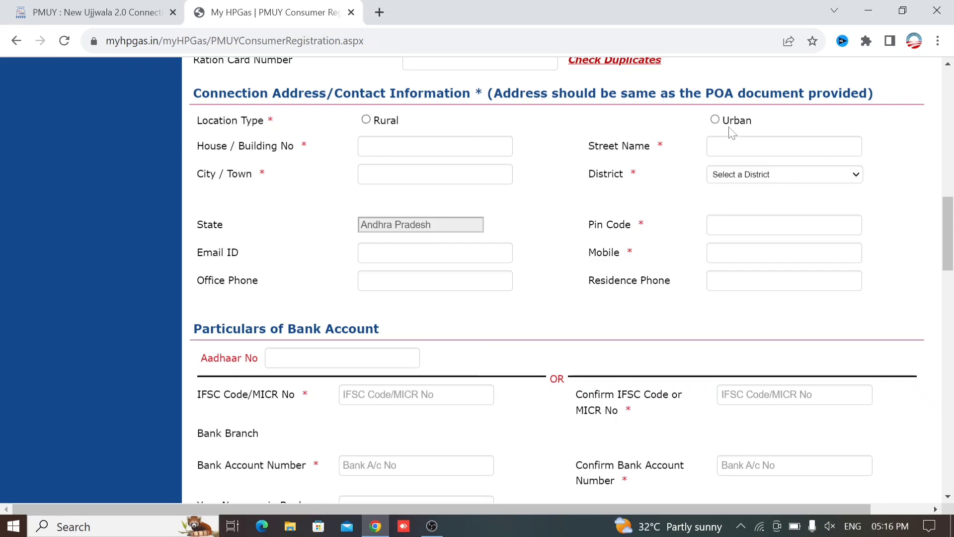
click(366, 121)
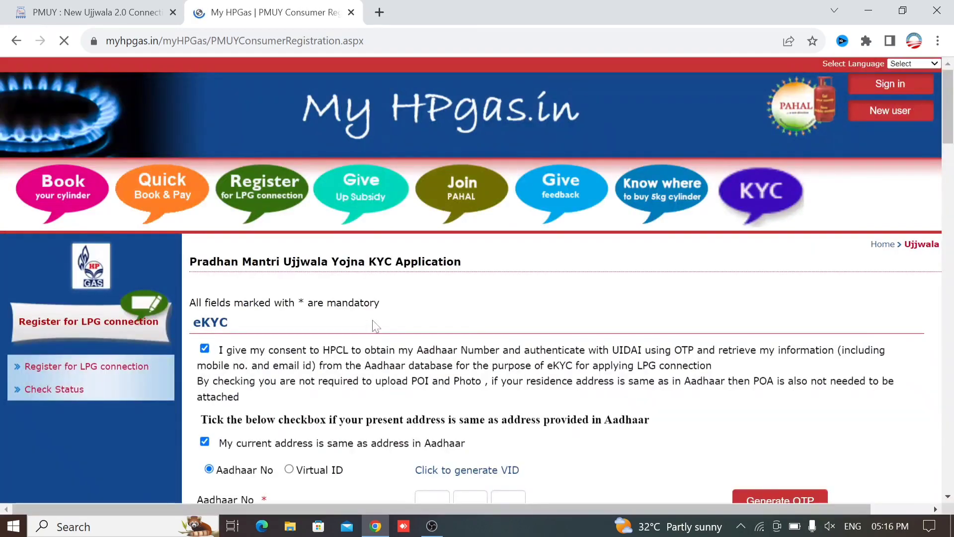
Step: Review the contact information, bank account, LPG connection type and proof of address sections of the KYC application
scroll(385, 329, down, 15)
scroll(387, 328, up, 2)
scroll(387, 328, up, 1)
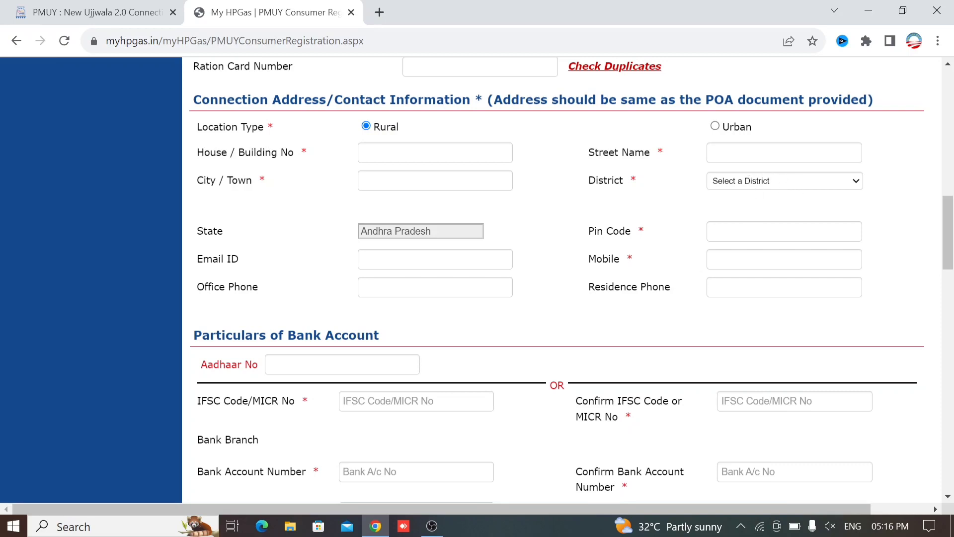
scroll(566, 279, down, 5)
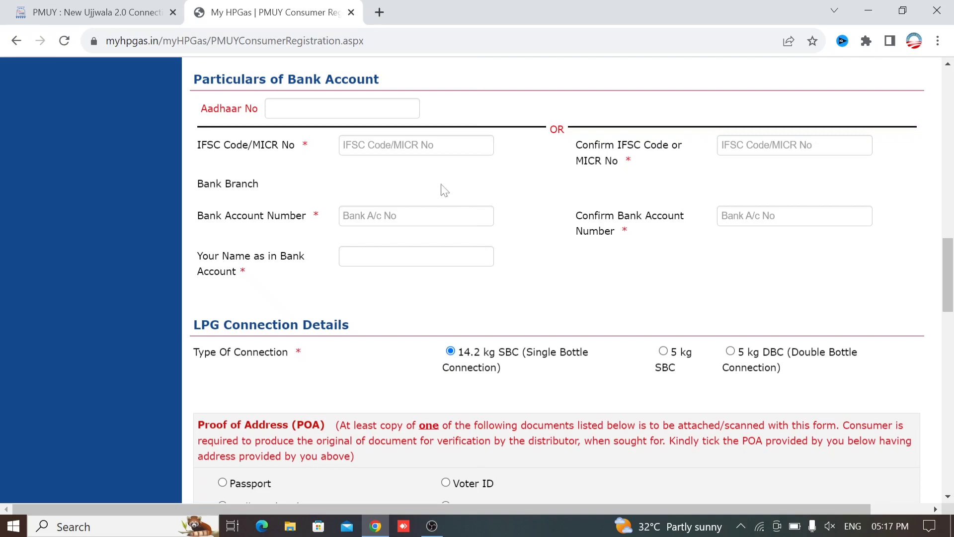
scroll(444, 190, down, 4)
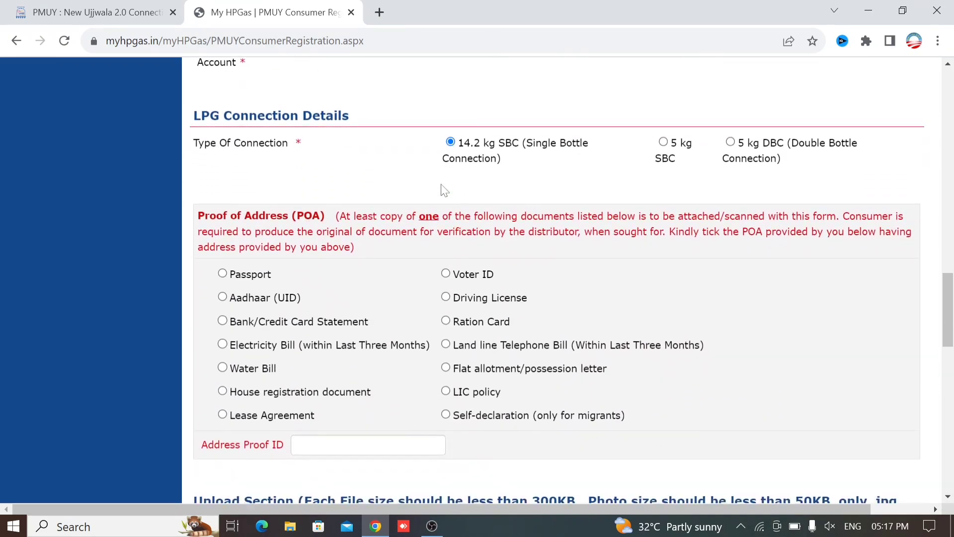
scroll(444, 190, down, 1)
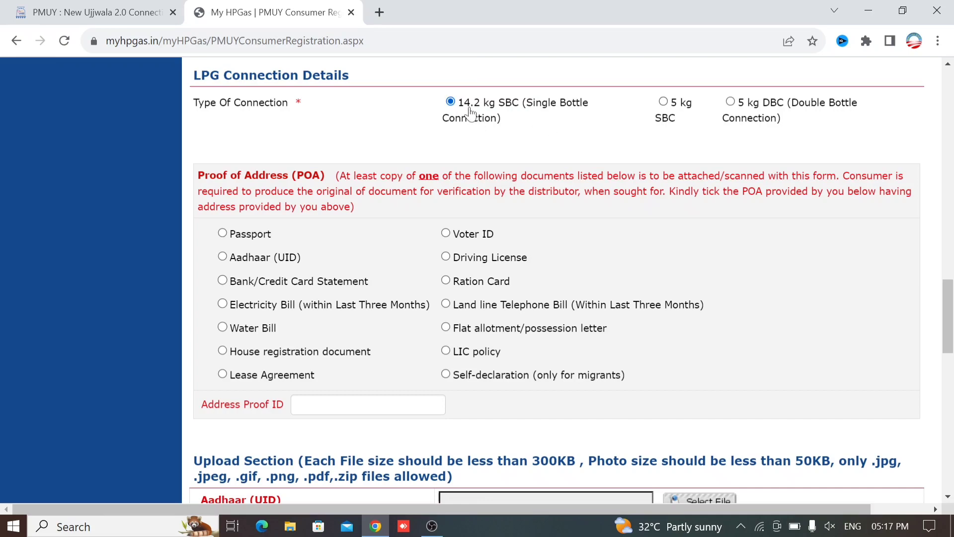
scroll(470, 112, down, 2)
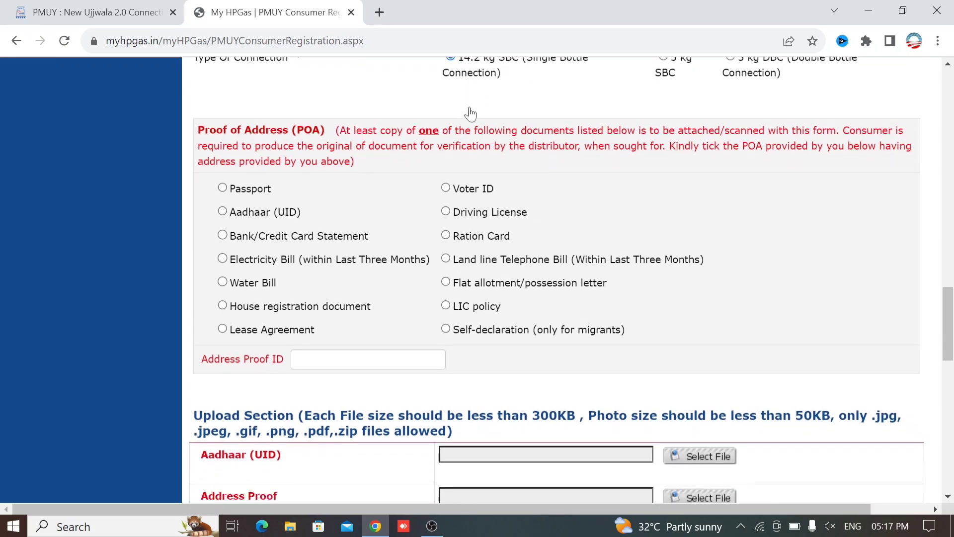
scroll(469, 106, up, 1)
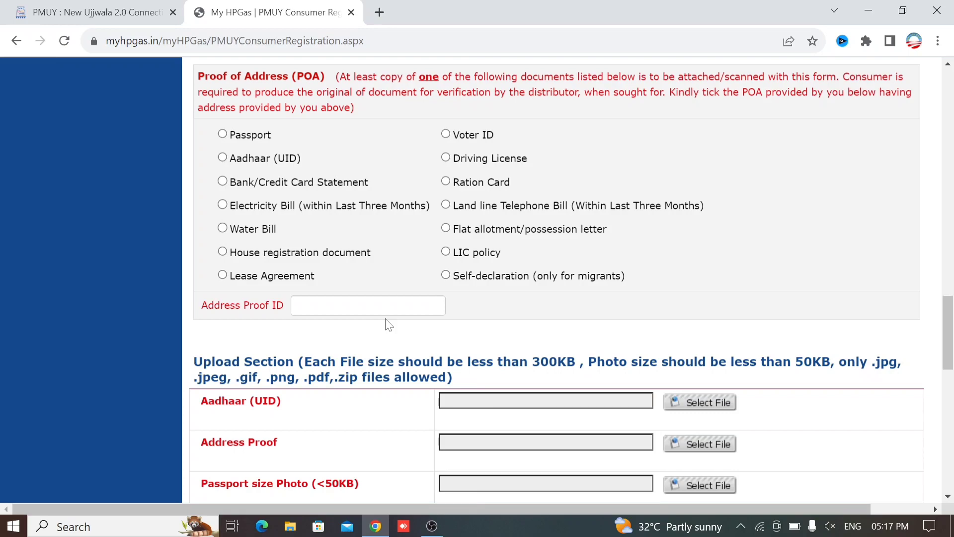
Step: Download the family composition annexure form for migrants and check it in the browser's recent downloads
scroll(389, 324, down, 5)
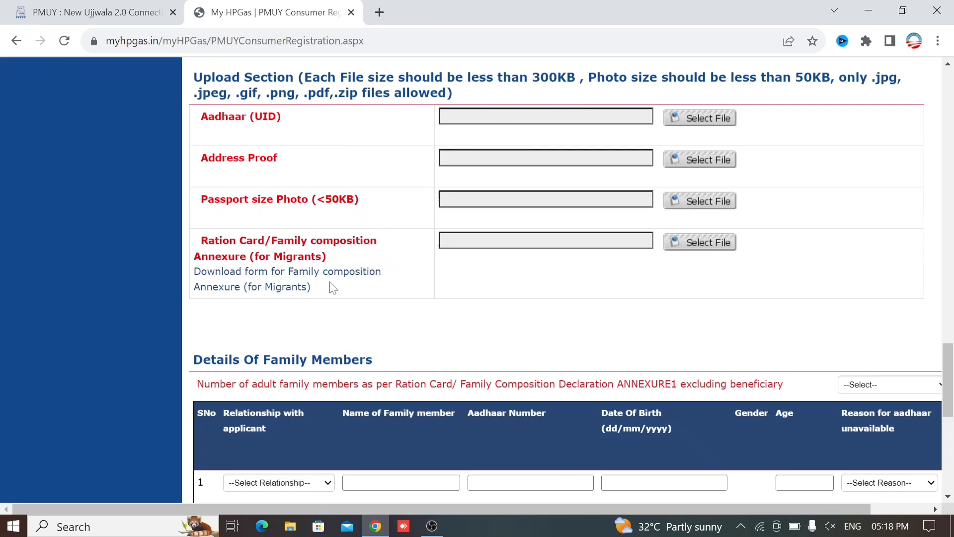
click(298, 279)
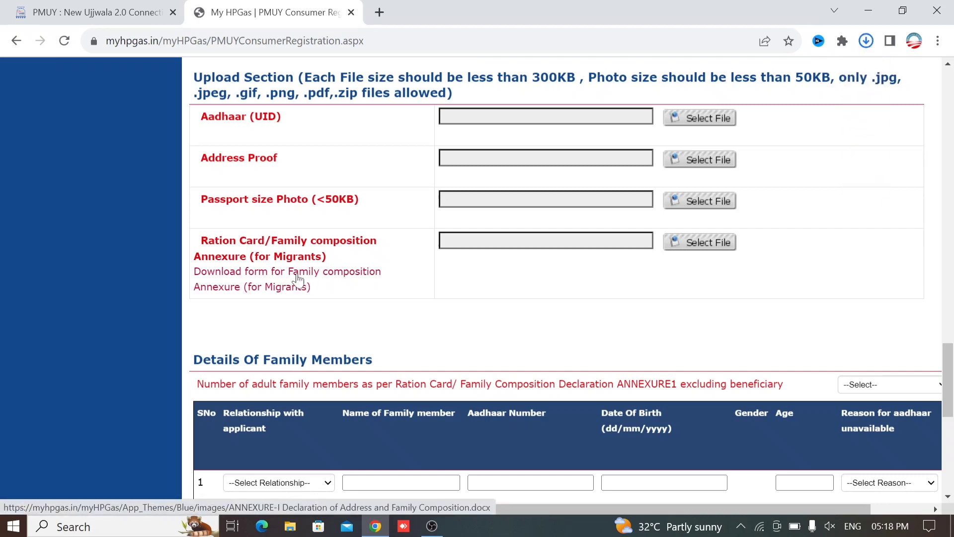
click(866, 42)
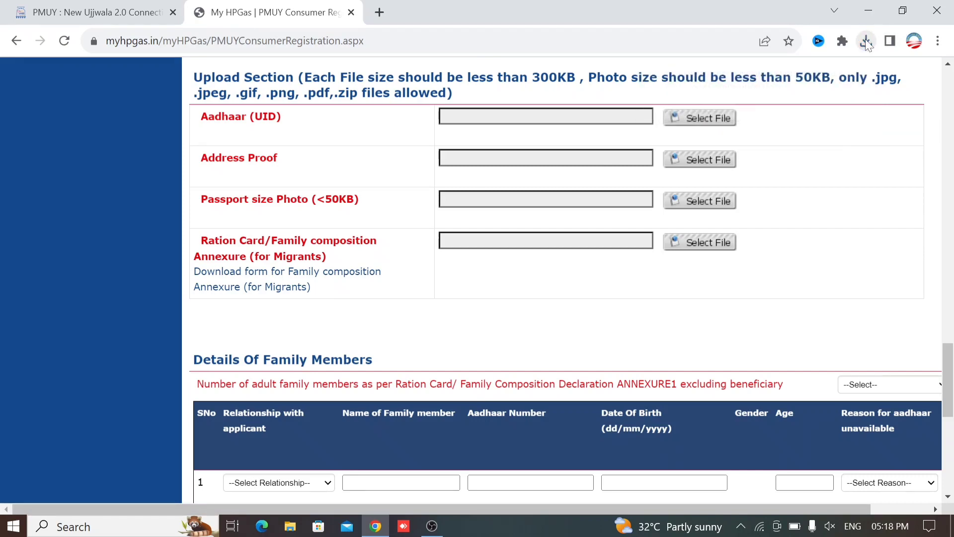
click(866, 42)
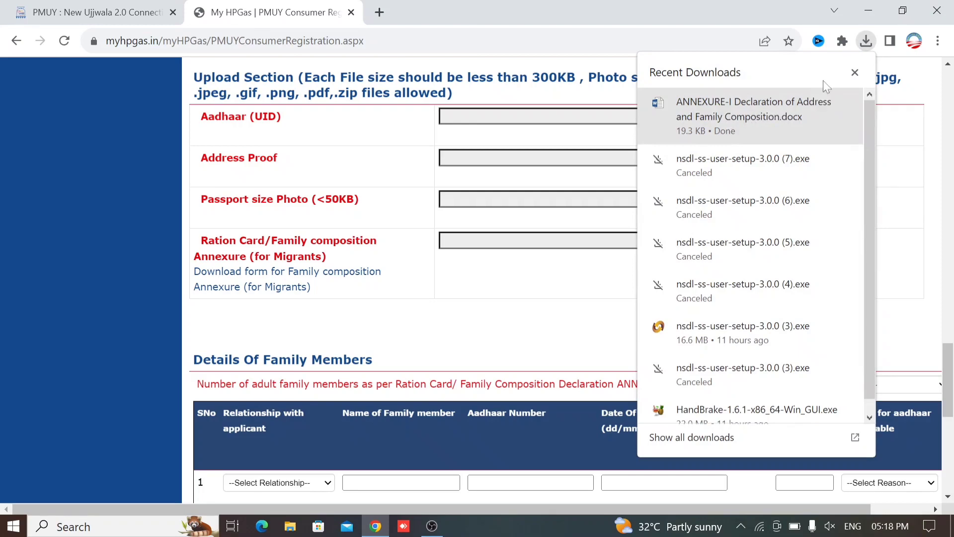
click(855, 73)
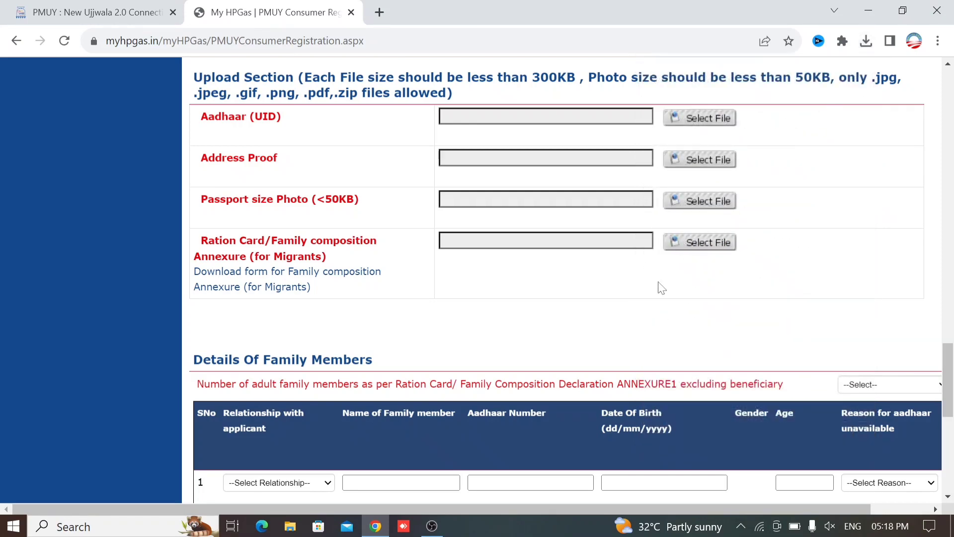
Step: Examine the family member details, including the options for number of adults, relationship with applicant and reason for unavailable Aadhaar
scroll(659, 282, down, 2)
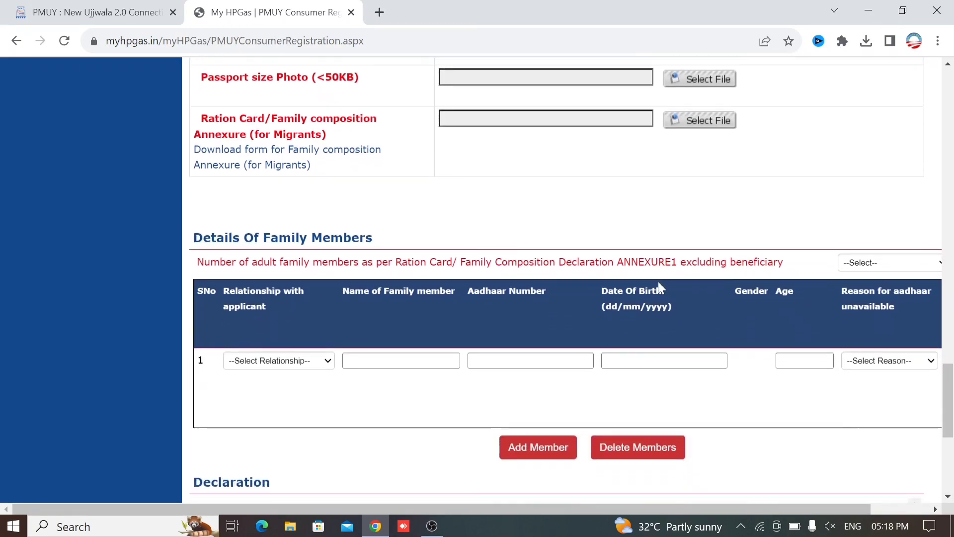
scroll(657, 281, down, 1)
click(876, 210)
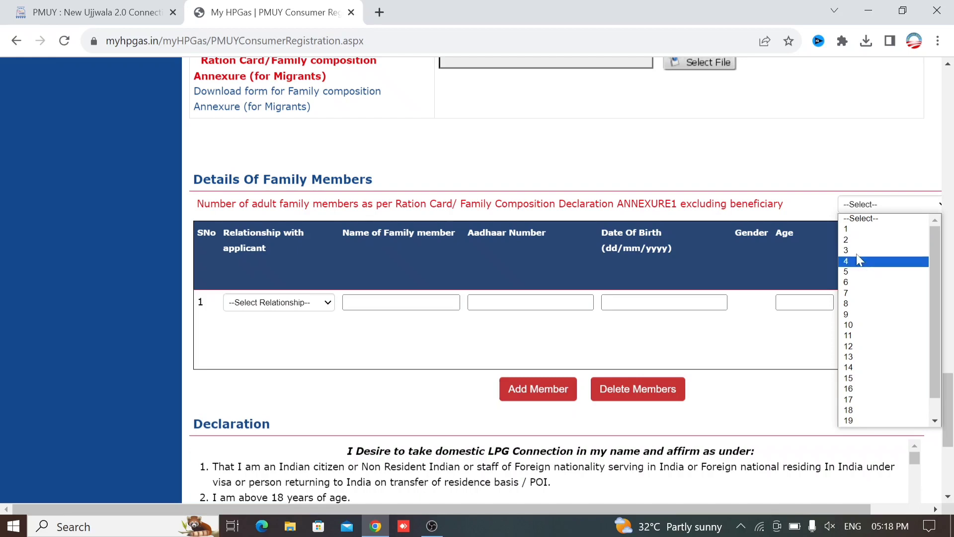
click(811, 206)
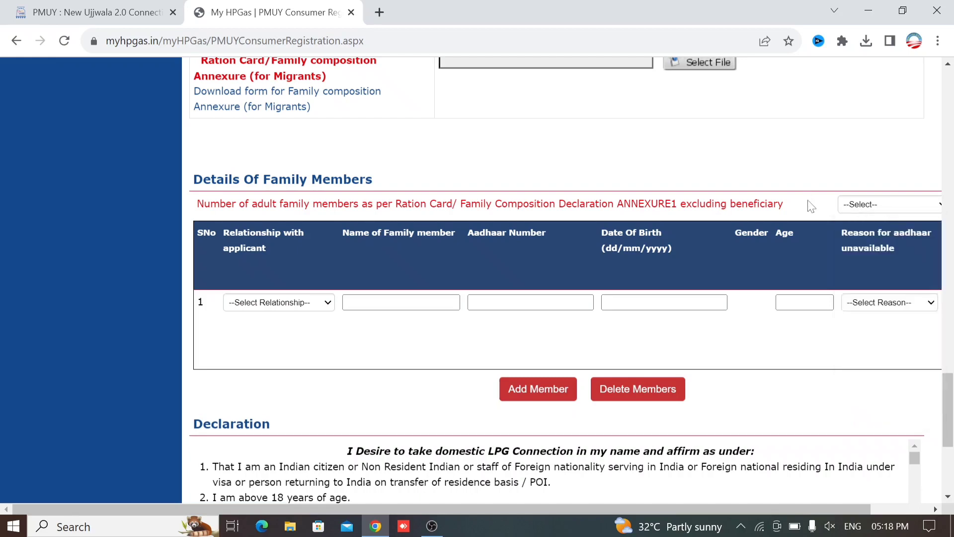
click(292, 311)
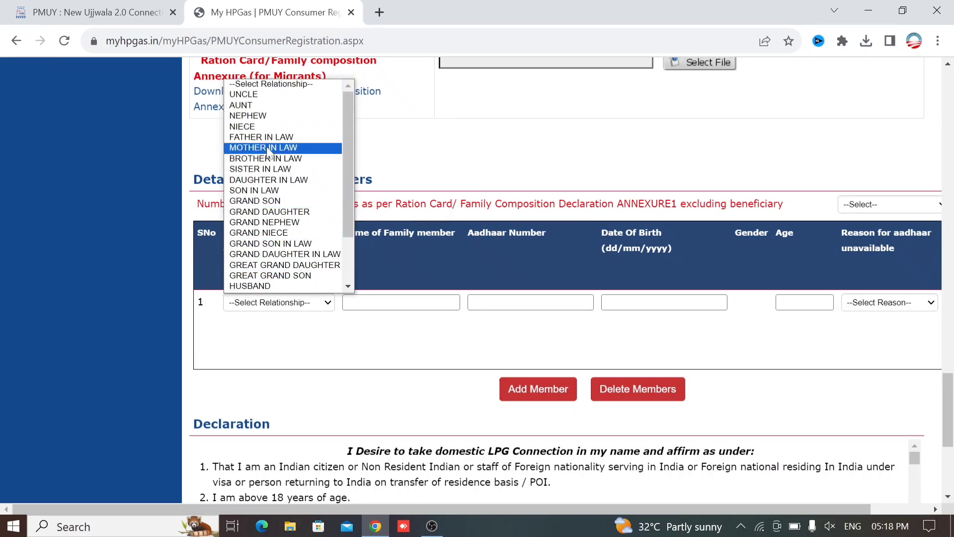
click(399, 152)
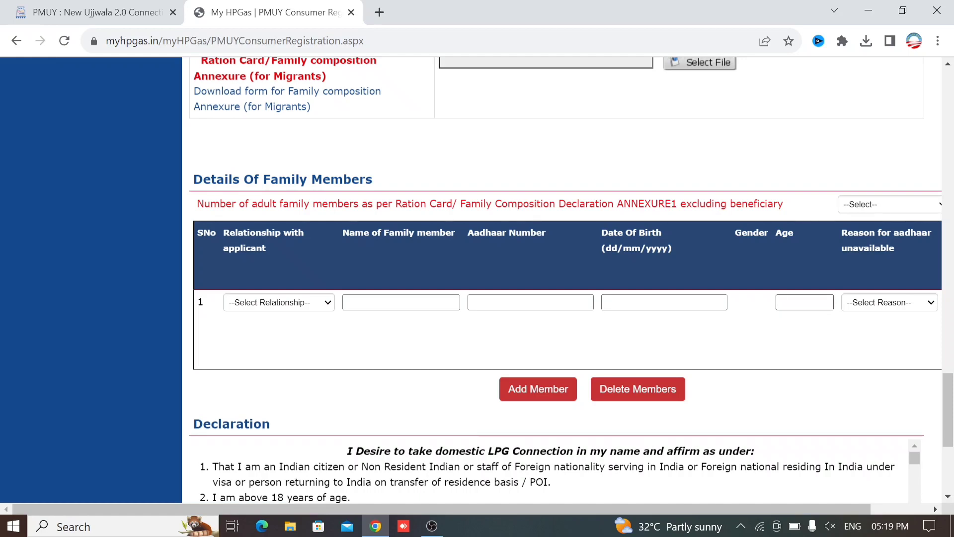
click(871, 305)
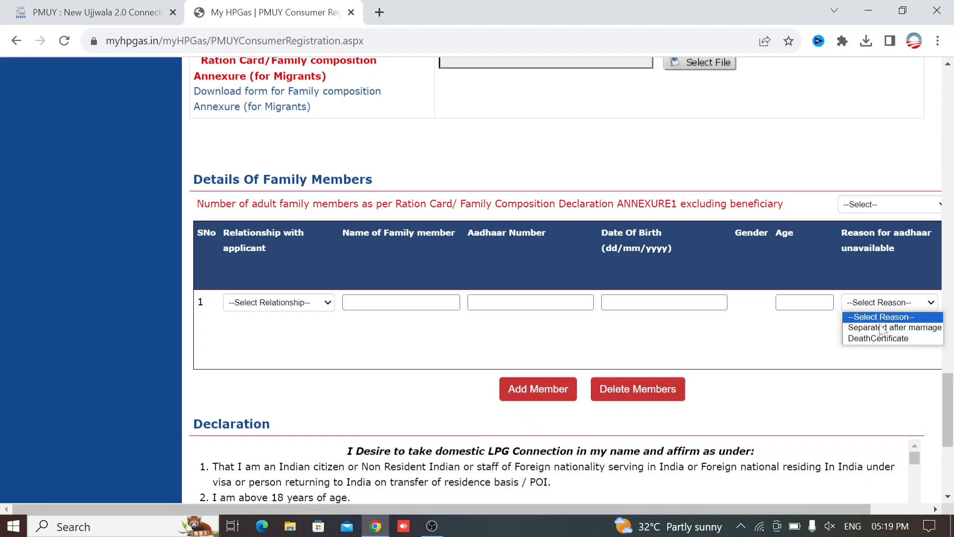
click(790, 336)
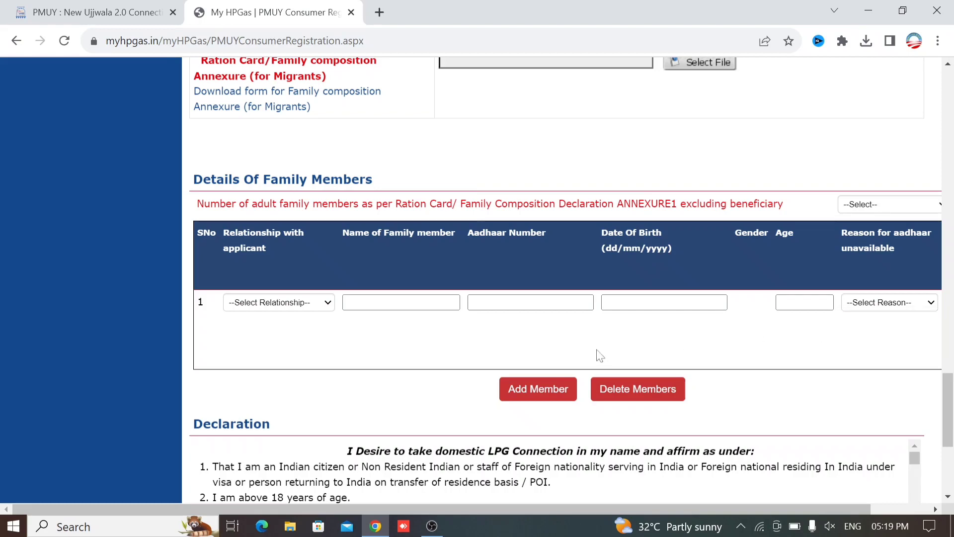
Step: Read the declaration through to its acceptance and submission options, and look back over the document upload and address proof sections
scroll(599, 353, down, 2)
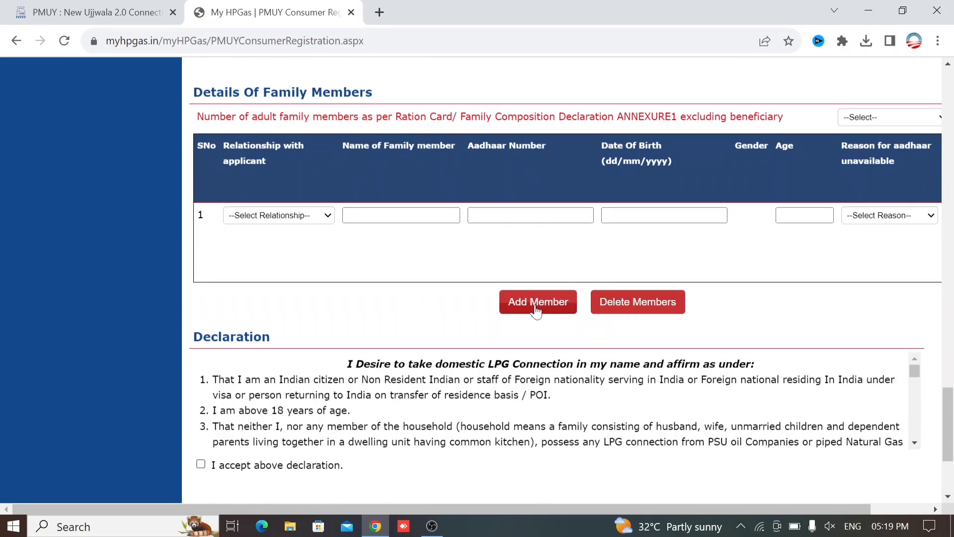
scroll(337, 366, down, 10)
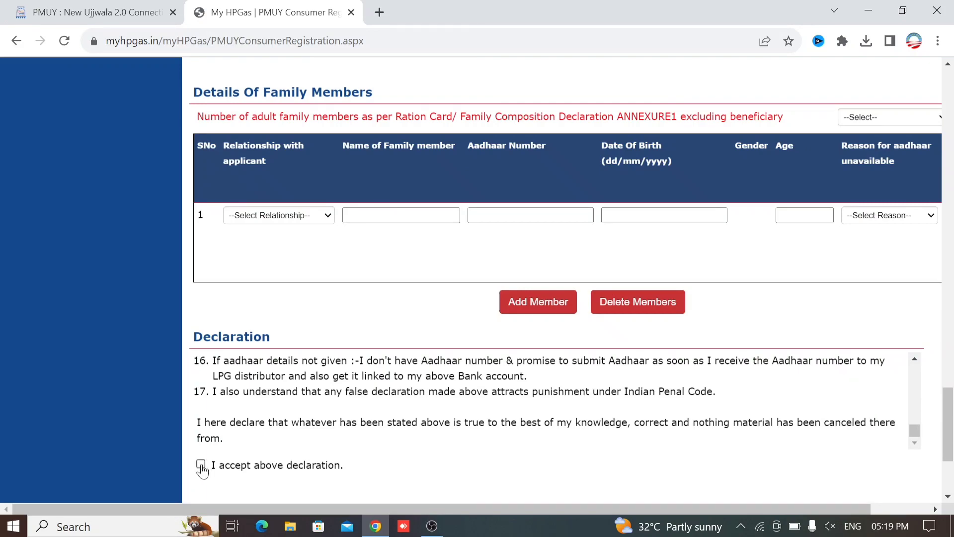
scroll(461, 351, down, 4)
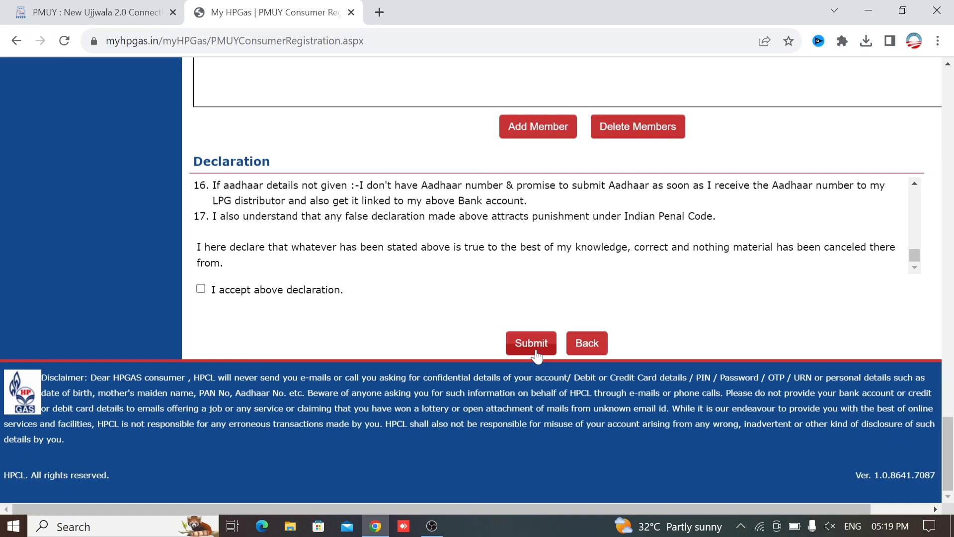
scroll(536, 355, up, 2)
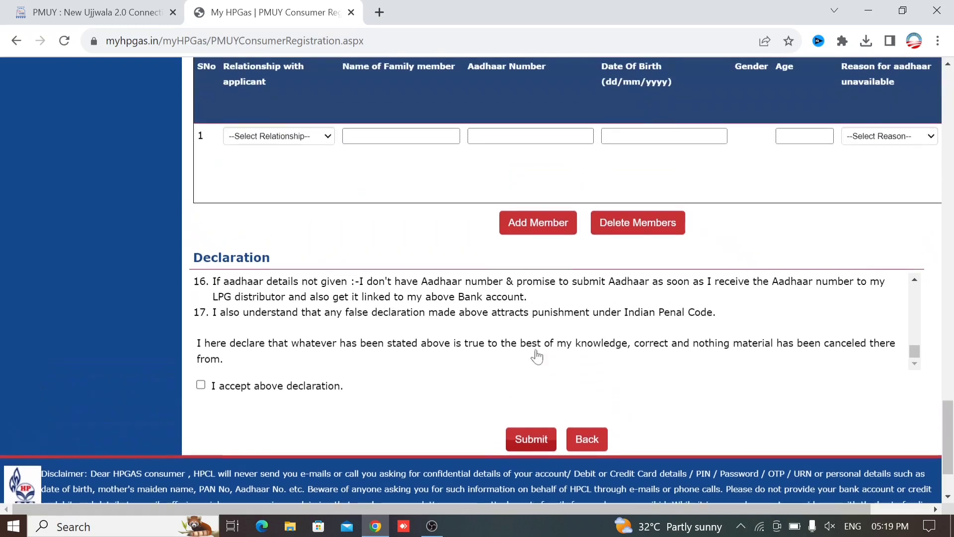
scroll(546, 323, up, 1)
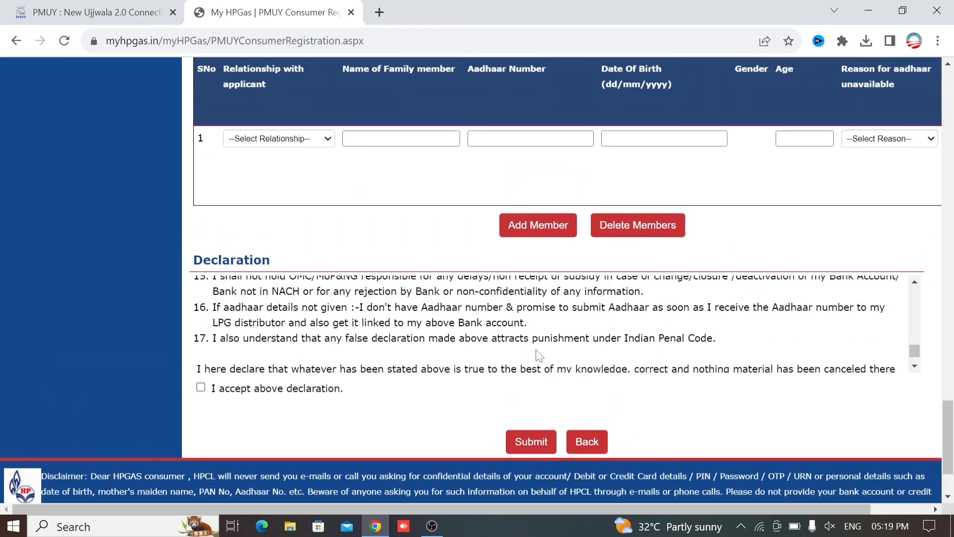
scroll(473, 259, up, 5)
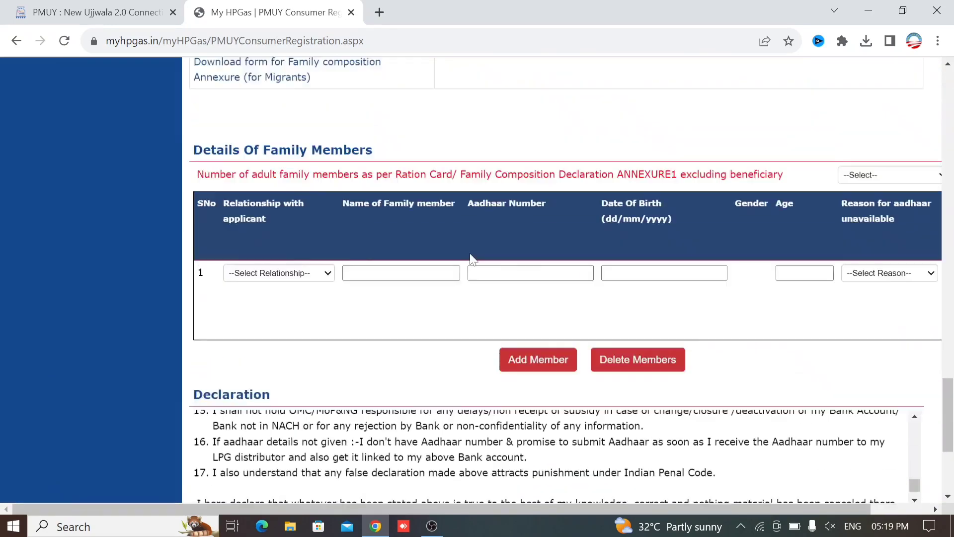
scroll(473, 259, up, 4)
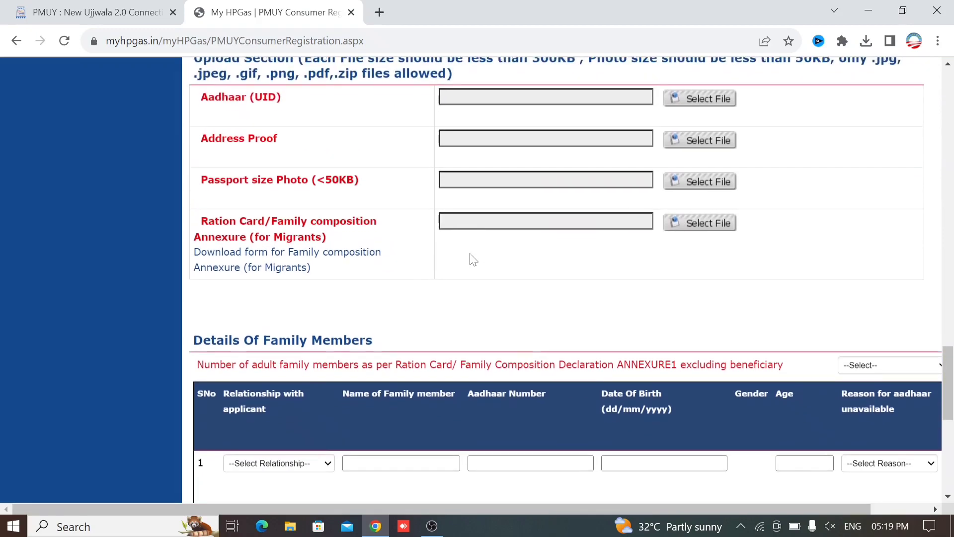
scroll(471, 258, up, 2)
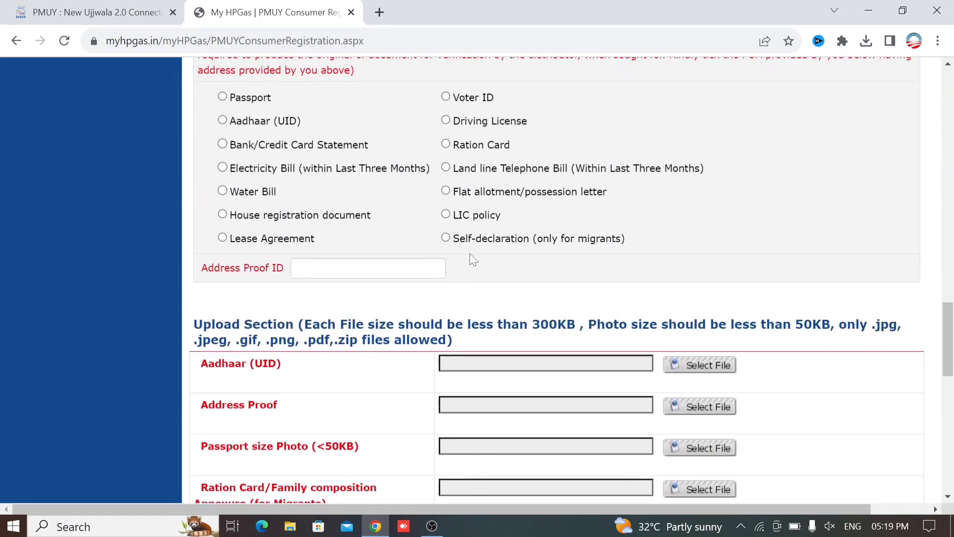
scroll(471, 259, down, 7)
scroll(473, 258, down, 7)
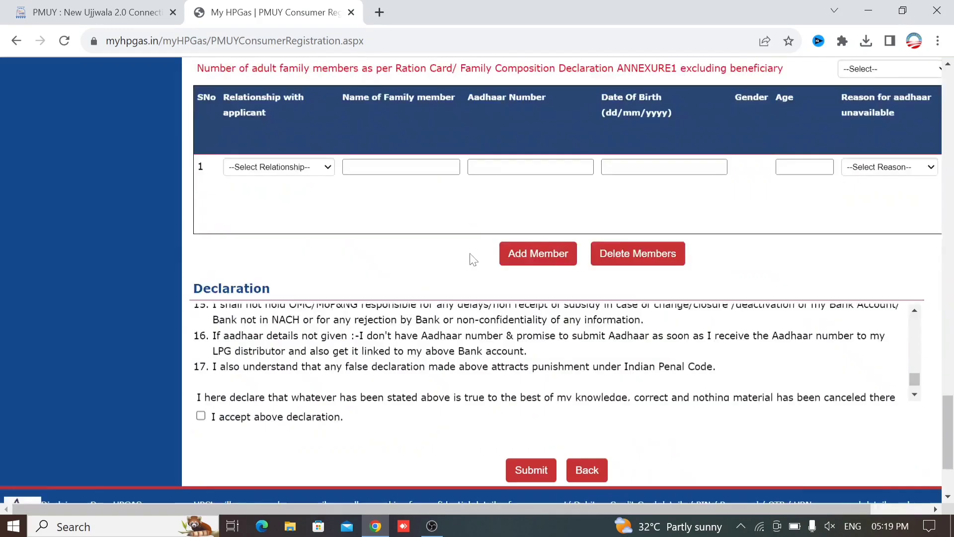